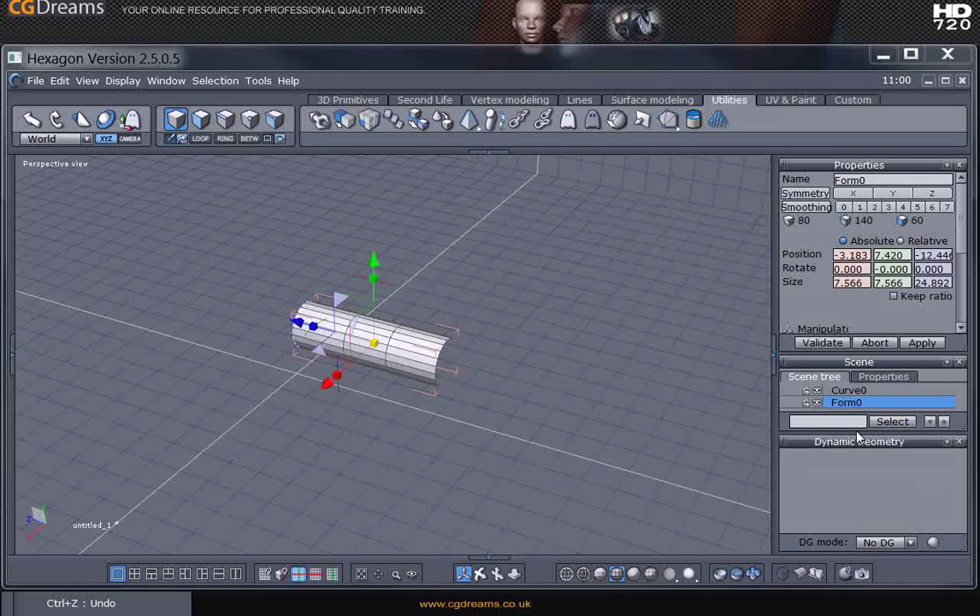
Step: Make the scene tree area taller and delete Curve0 from the scene
left_click_drag(856, 433, 863, 478)
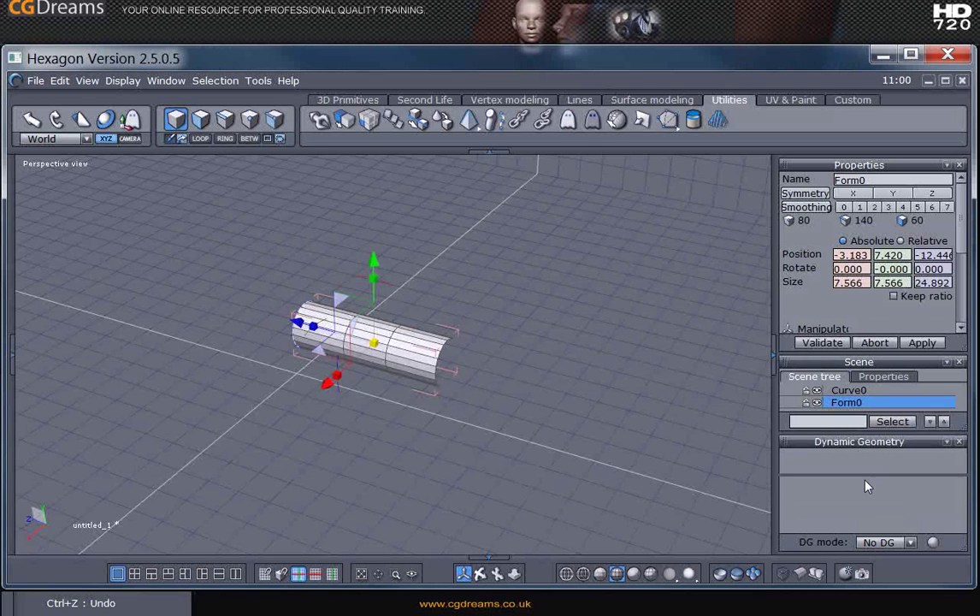
left_click(845, 390)
key("Delete")
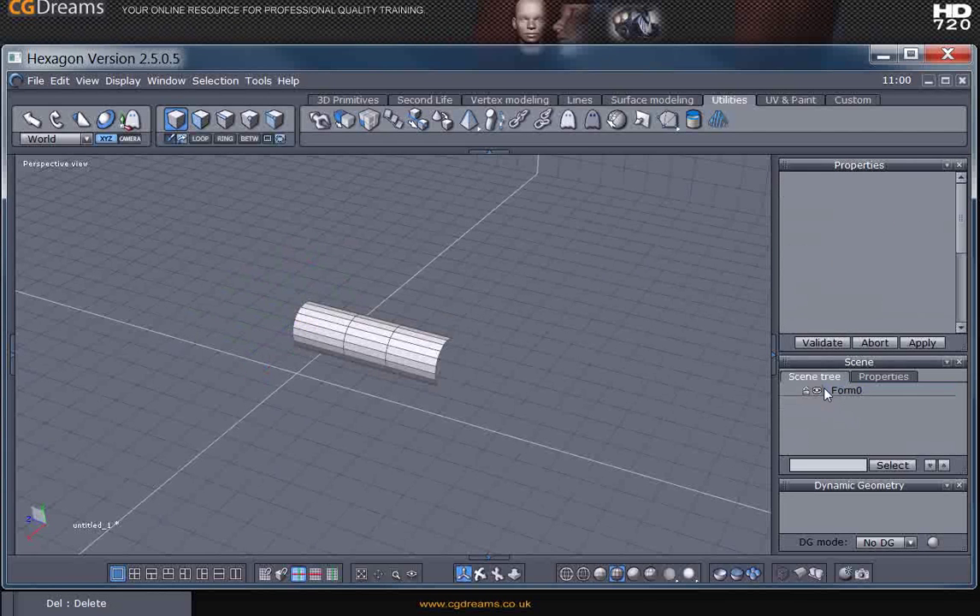
Step: Duplicate the half-cylinder Form0 in place and hide the copy
left_click(826, 392)
key("ctrl+c")
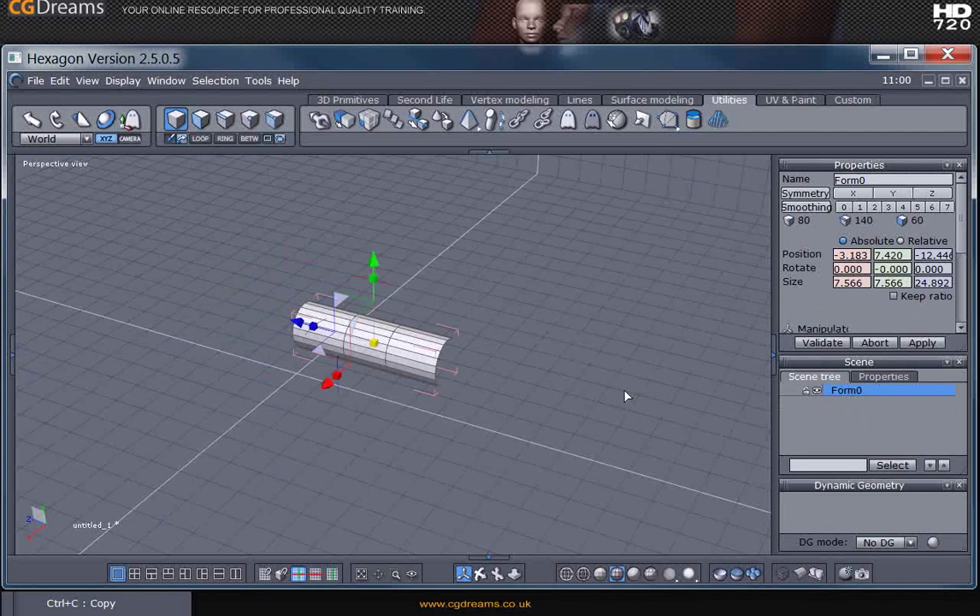
key("ctrl+v")
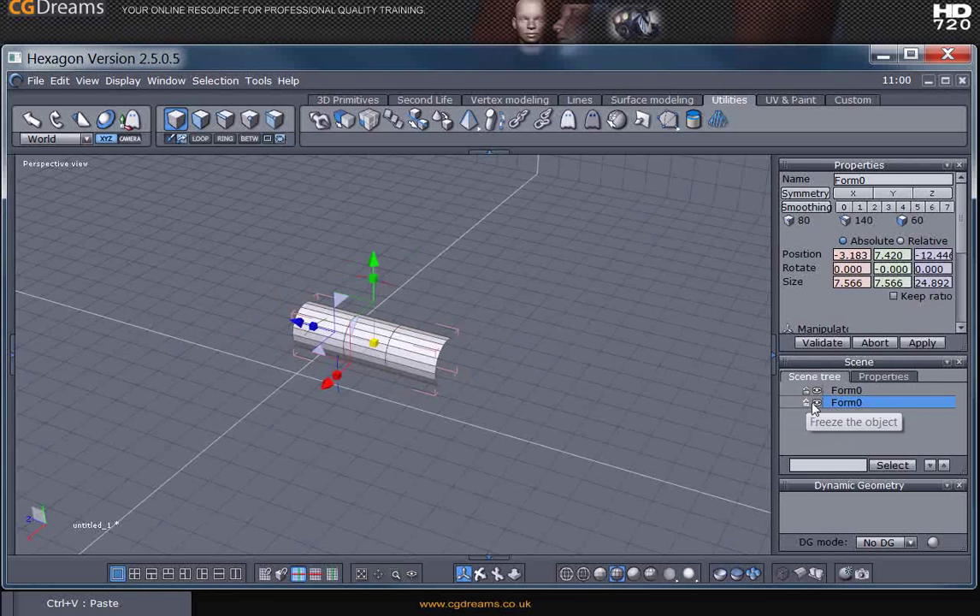
left_click(816, 404)
Step: Move the visible half-cylinder along X to about -20.75 and stretch its Z size to about 30.6
left_click(445, 388)
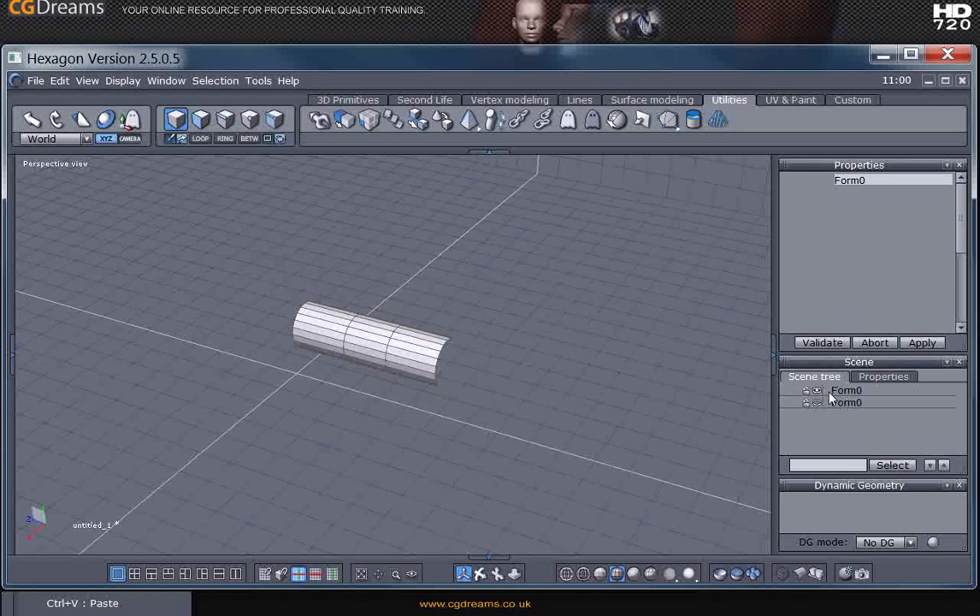
left_click_drag(325, 385, 391, 343)
middle_click_drag(391, 343, 477, 447)
scroll(426, 346, "up", 4)
middle_click_drag(427, 347, 556, 427)
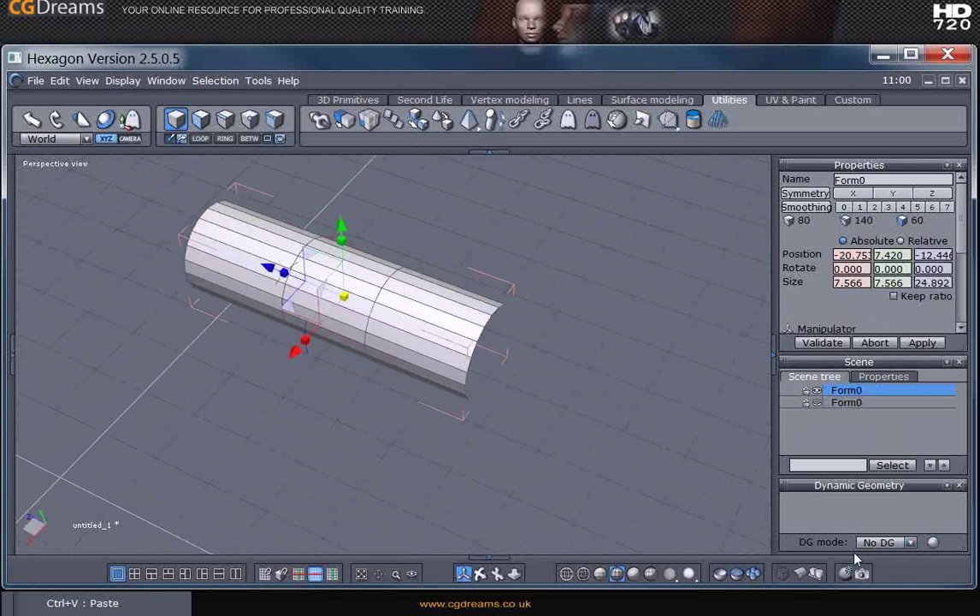
middle_click_drag(591, 394, 515, 258)
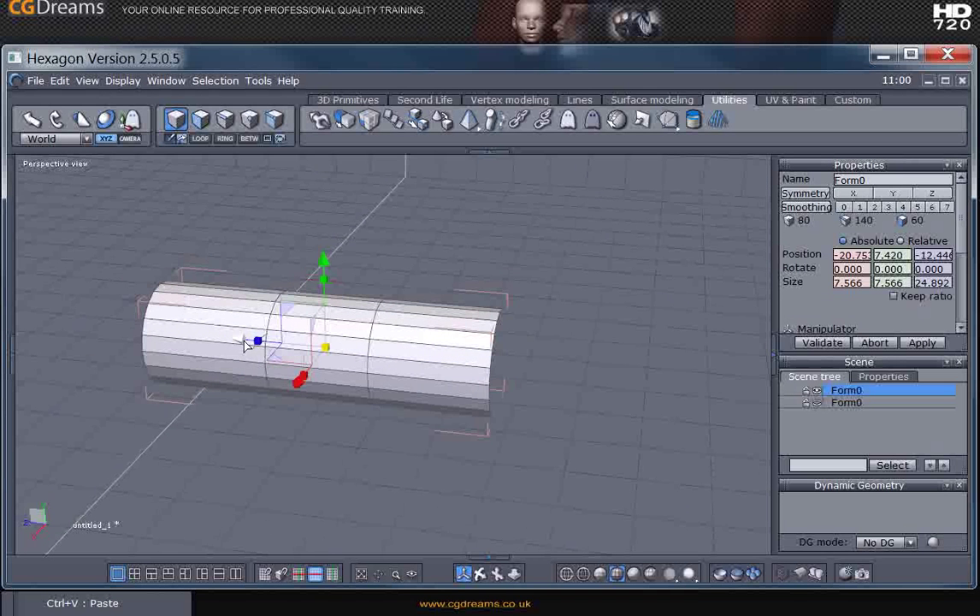
left_click_drag(260, 342, 244, 341)
Step: Draw a five-point arched polyline above the half-cylinder, sloping down at its far end, about 23 units long and 9.9 high
middle_click_drag(460, 270, 501, 257)
left_click(579, 100)
left_click(392, 119)
left_click(499, 251)
middle_click_drag(499, 252, 532, 274)
left_click(373, 229)
left_click(494, 235)
left_click(573, 278)
left_click(656, 411)
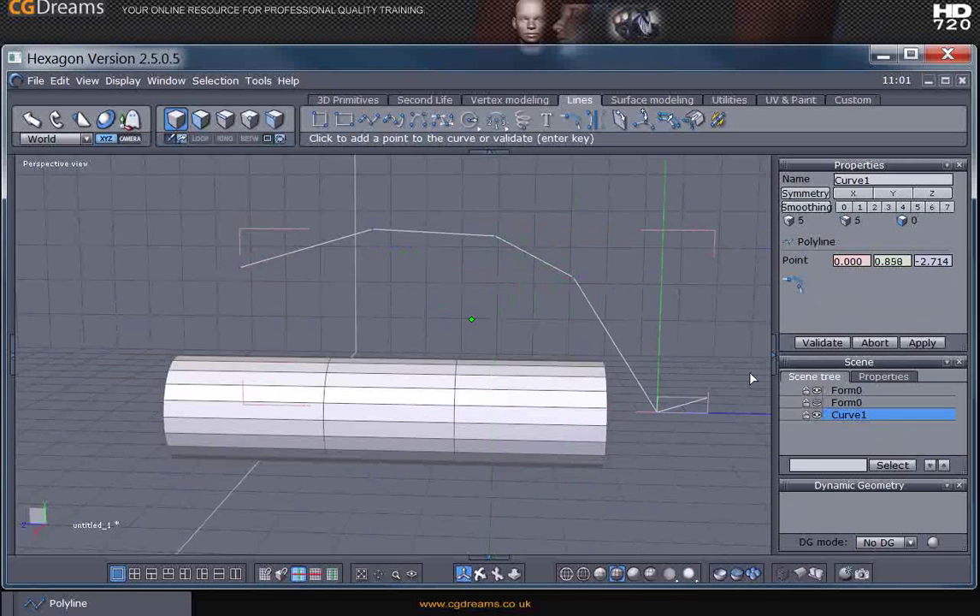
left_click(822, 342)
scroll(531, 282, "down", 3)
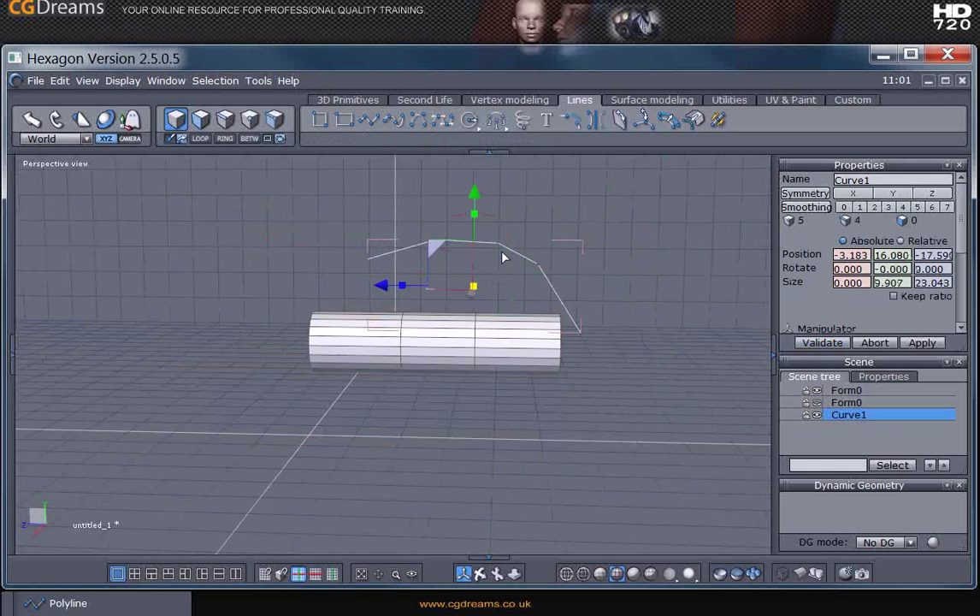
Step: Bend the visible half-cylinder using the arched polyline as the profile curve
middle_click_drag(503, 257, 652, 385)
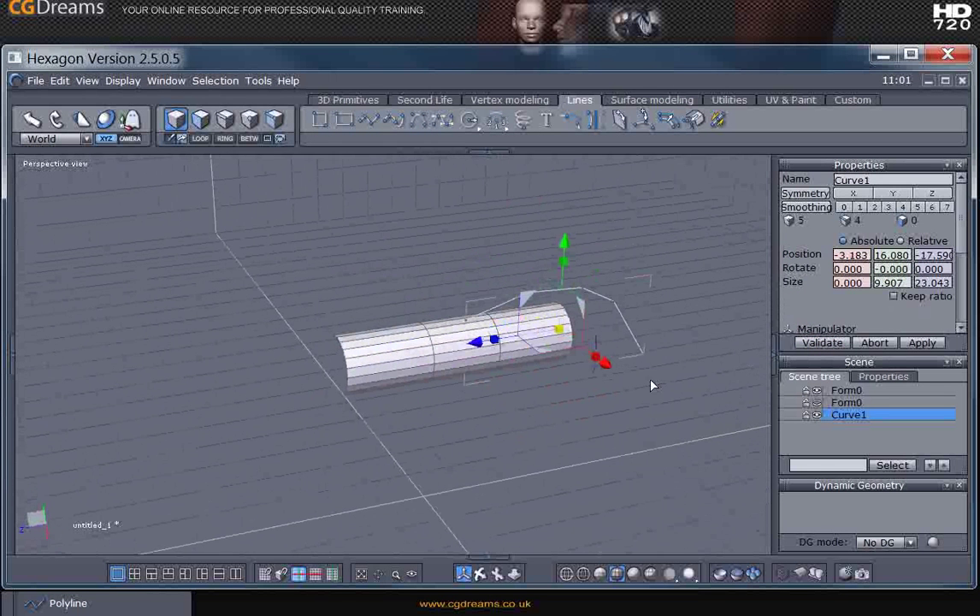
left_click(401, 361)
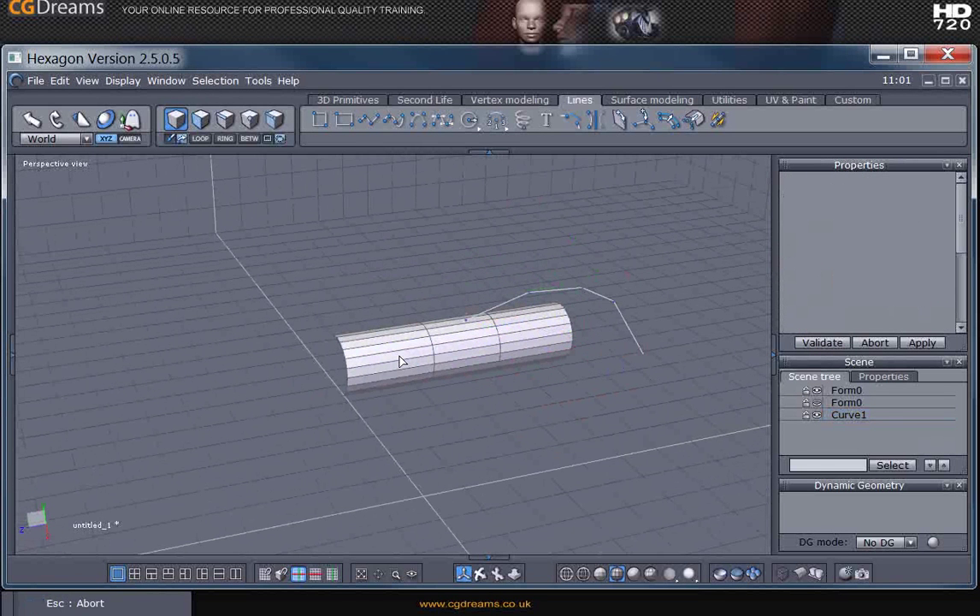
left_click(402, 361)
middle_click_drag(402, 360, 585, 282)
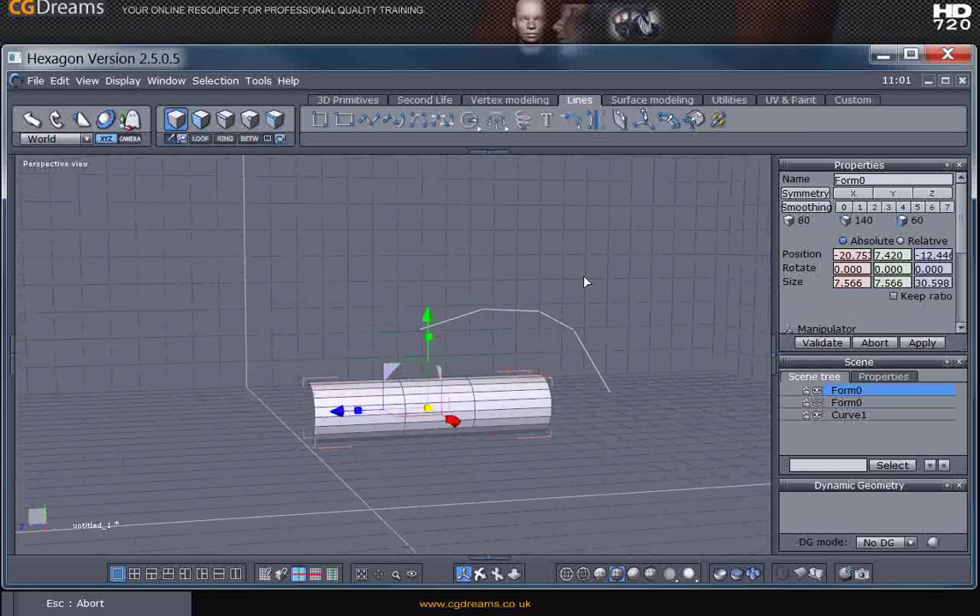
left_click(736, 100)
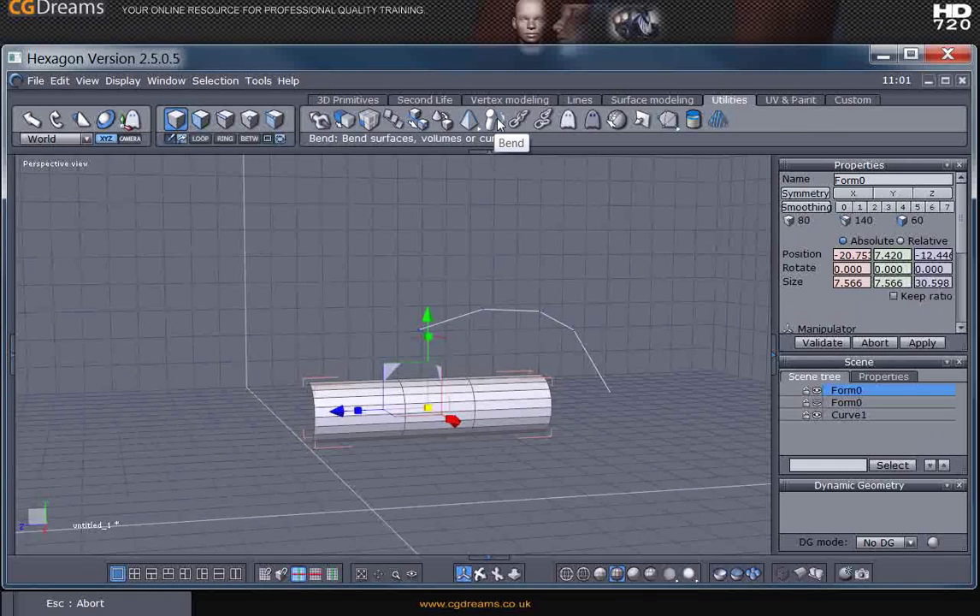
left_click(494, 121)
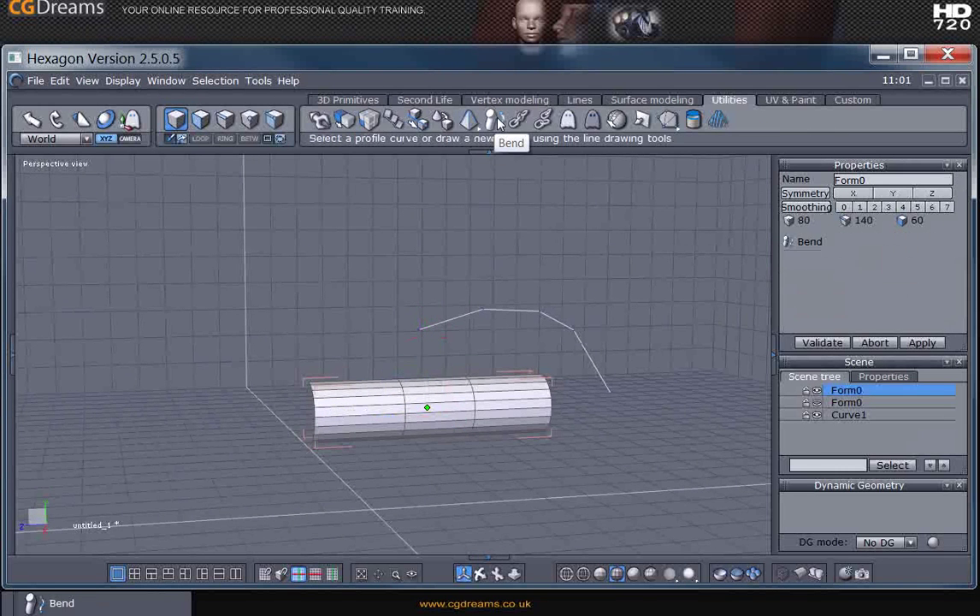
left_click(558, 325)
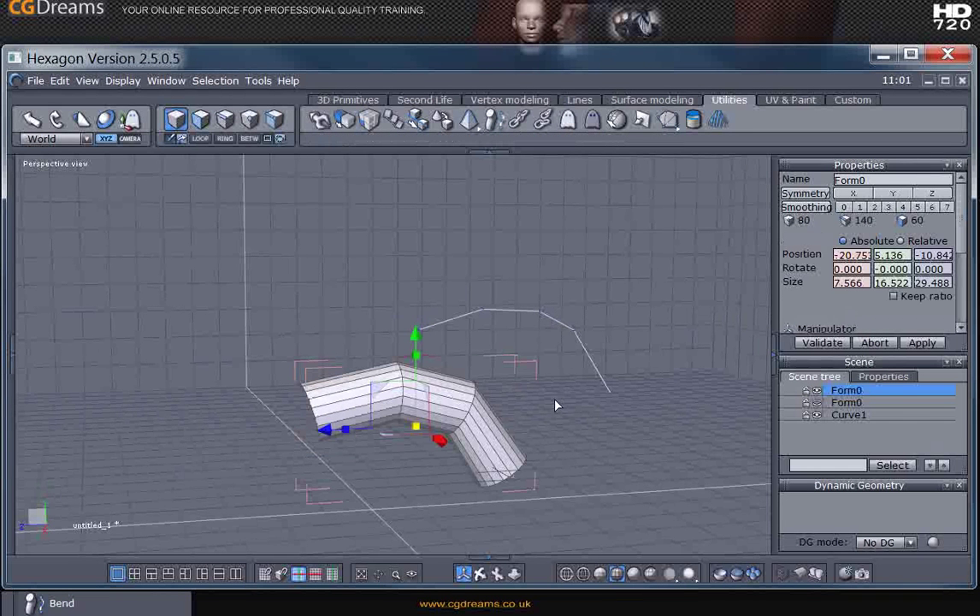
Step: Hide the bent form and show the unbent half-cylinder copy alongside the curve
middle_click_drag(590, 429, 458, 473)
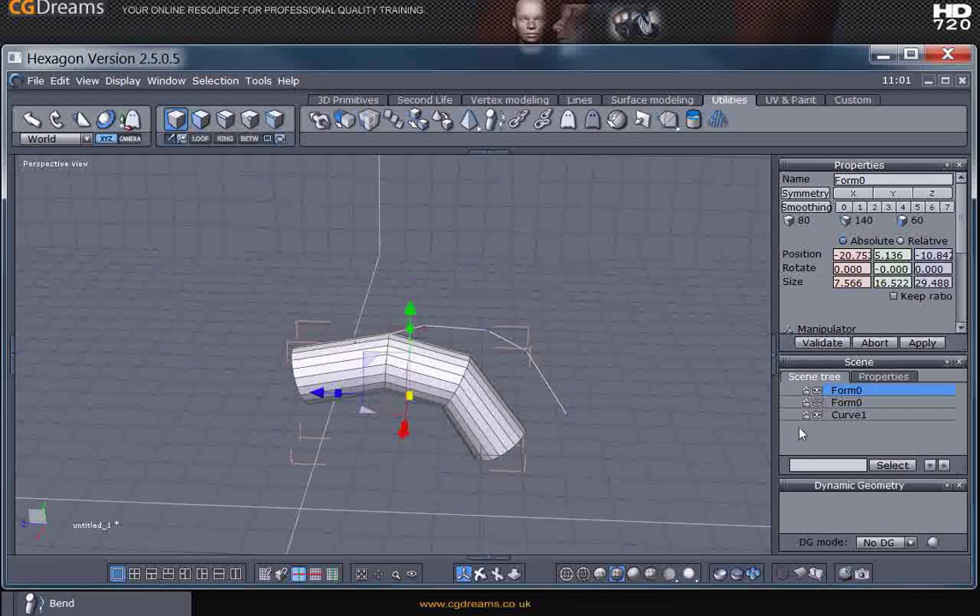
left_click(817, 390)
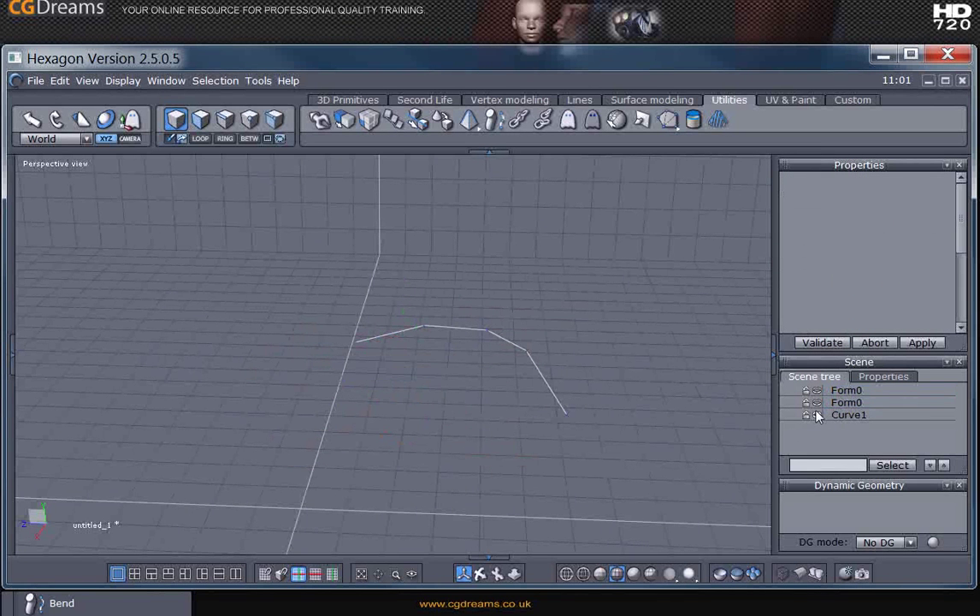
left_click(817, 416)
left_click(818, 417)
left_click(815, 402)
middle_click_drag(616, 420, 602, 420)
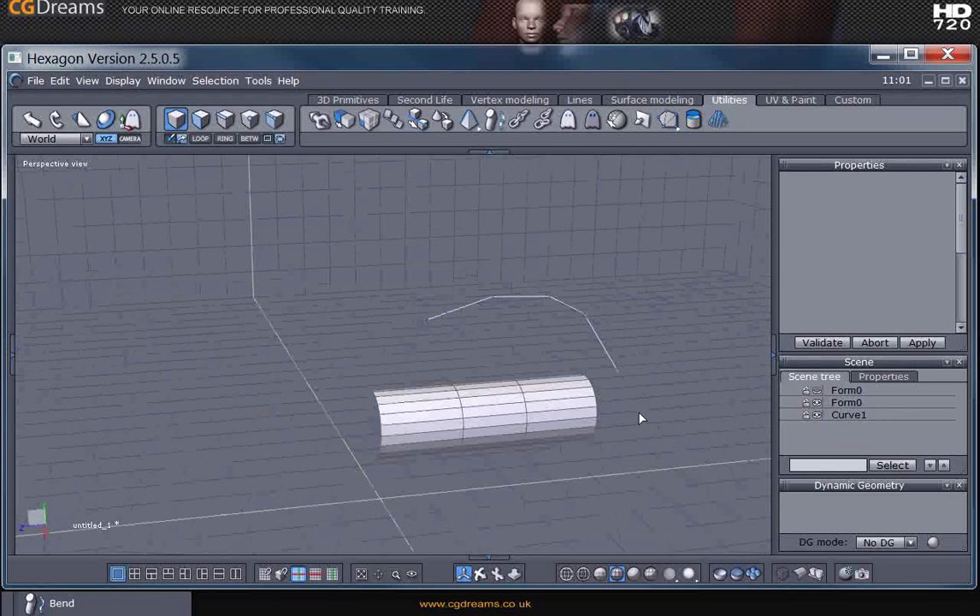
Step: Select Curve1 and set the dynamic geometry mode to Full DG
left_click(830, 416)
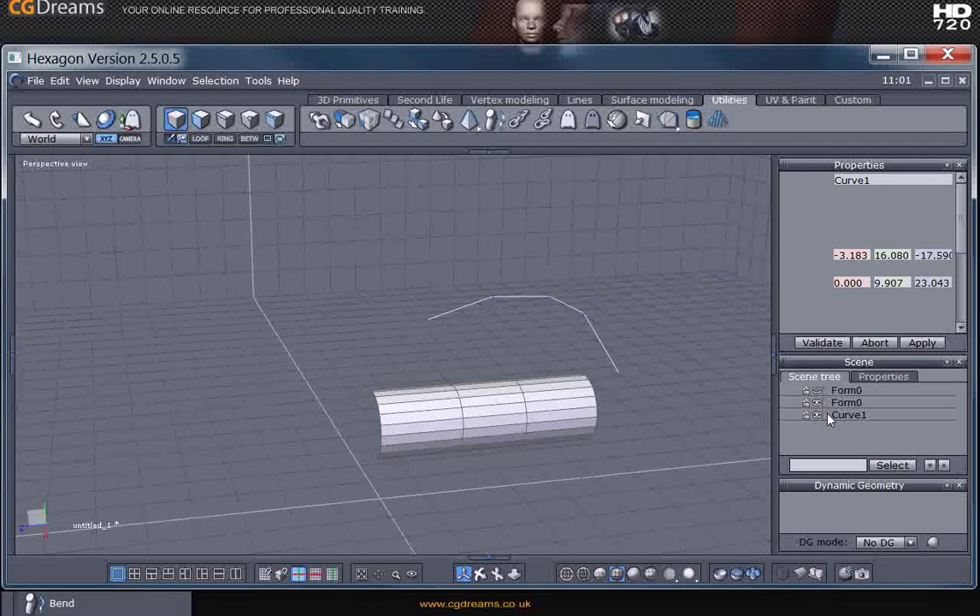
left_click(911, 542)
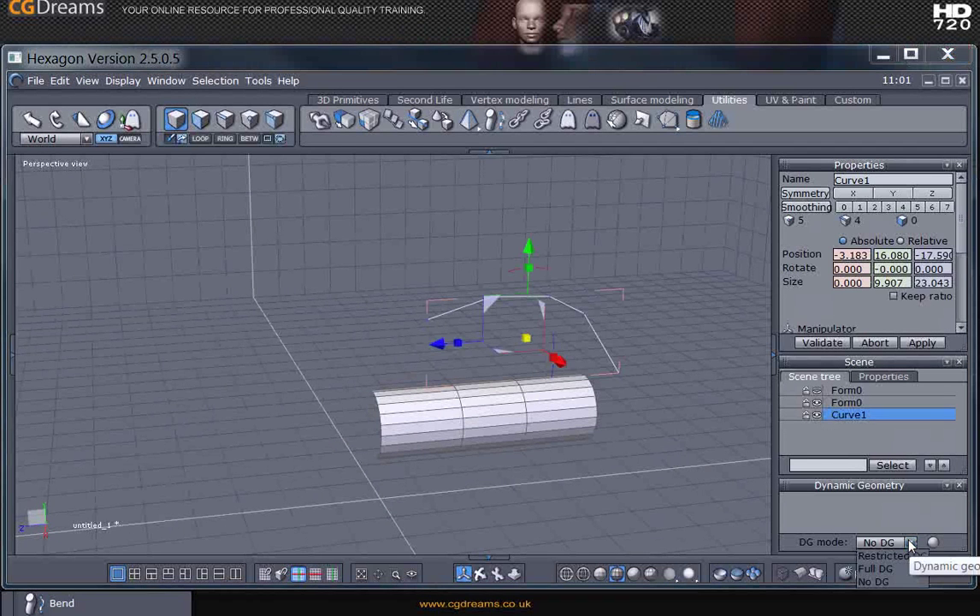
left_click(876, 568)
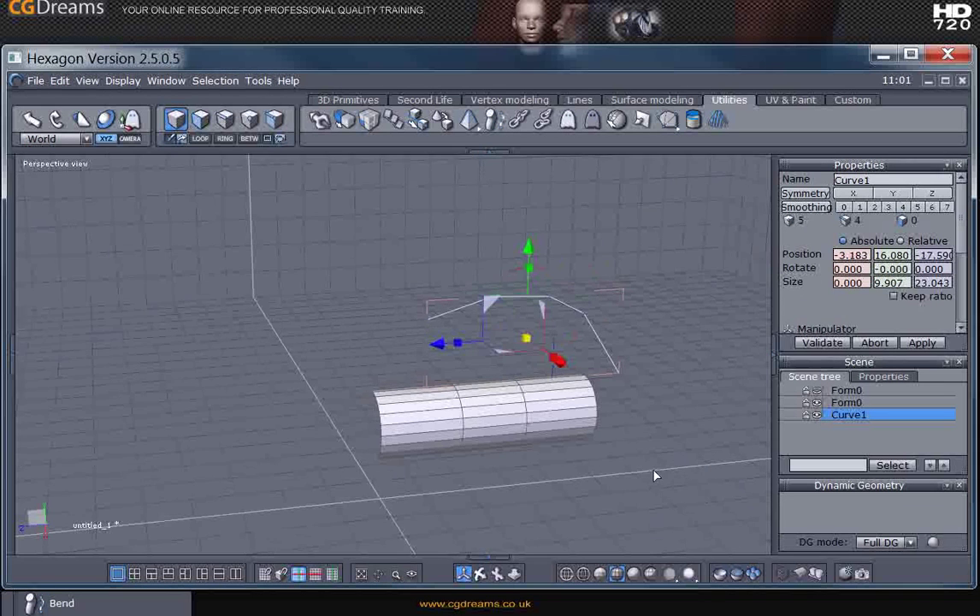
Step: Bend the second half-cylinder along Curve1 with full dynamic geometry enabled
middle_click_drag(631, 460, 599, 445)
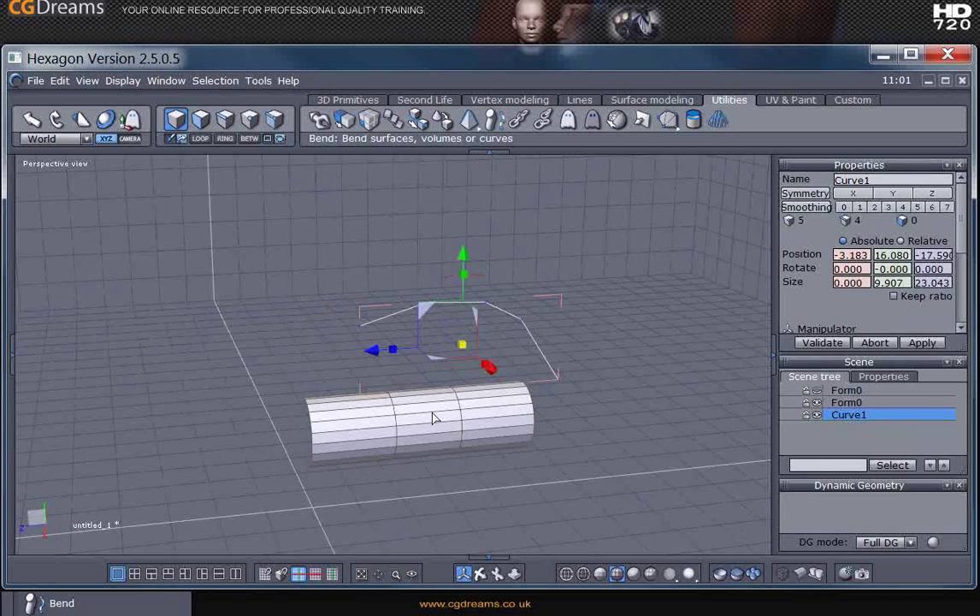
left_click(407, 439)
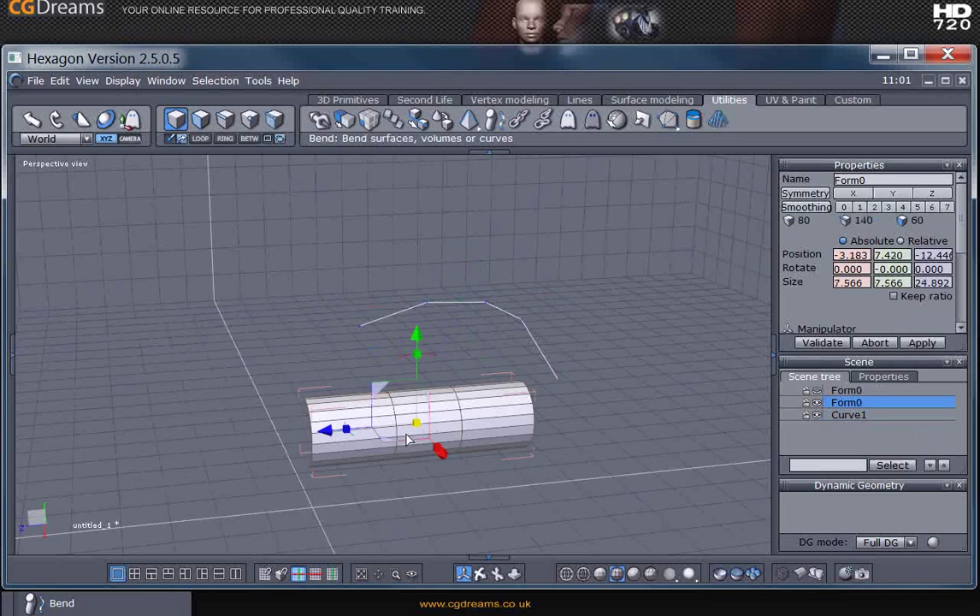
left_click(493, 124)
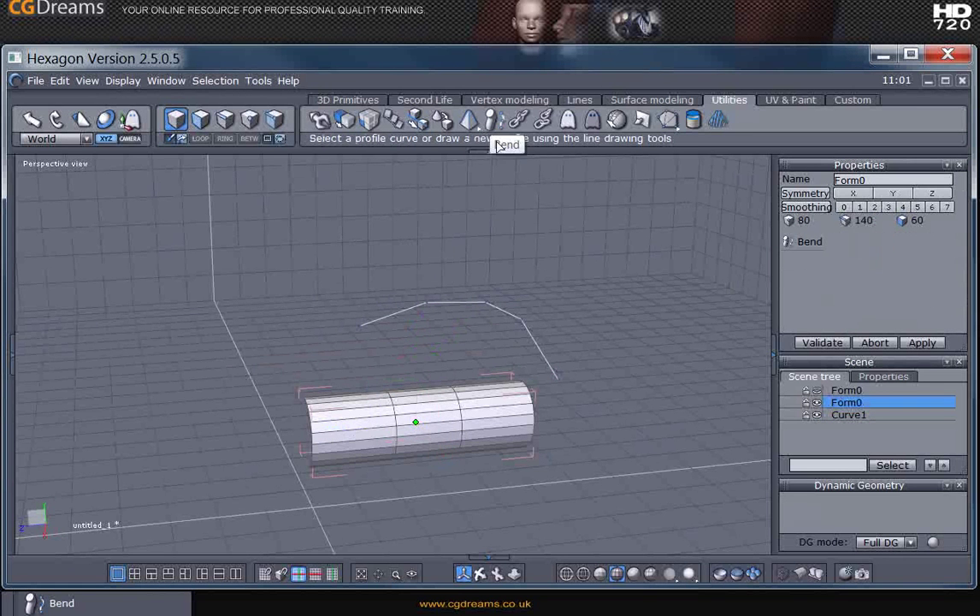
left_click(524, 327)
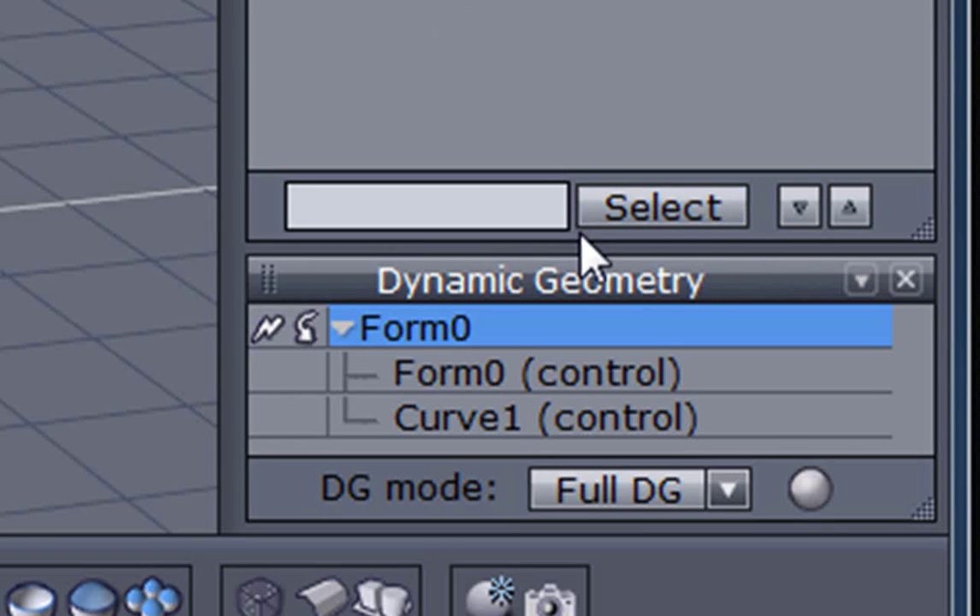
Step: Make the Dynamic Geometry list taller and inspect the bend's Form0 and Curve1 control objects
left_click_drag(571, 239, 571, 2)
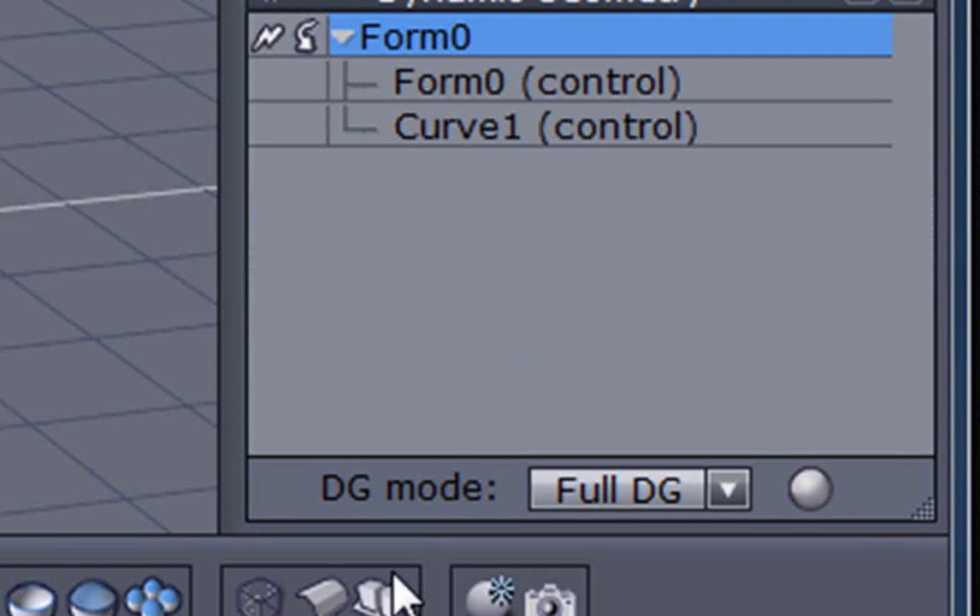
left_click(380, 89)
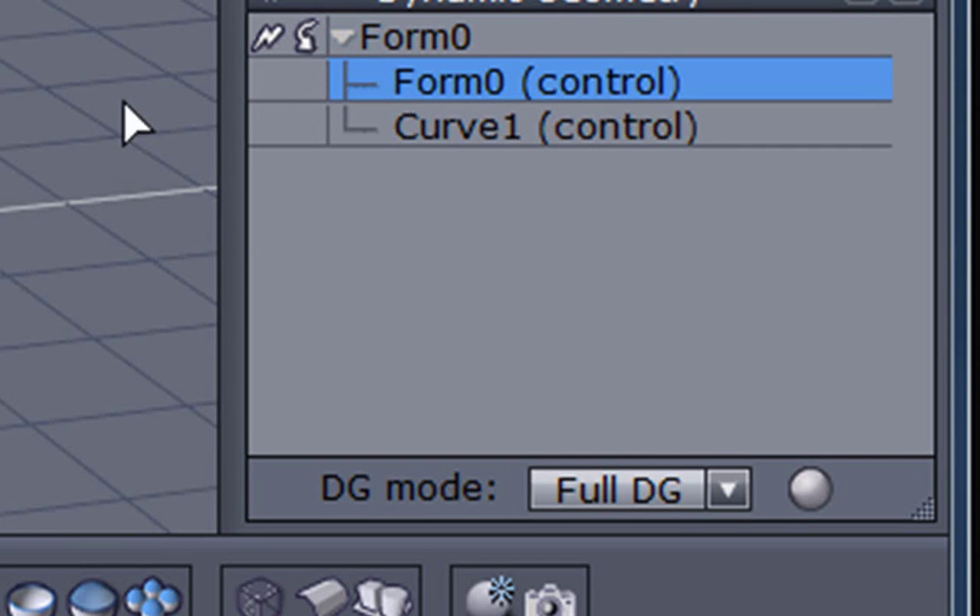
mouse_move(761, 376)
middle_mouse_down()
mouse_move(372, 364)
mouse_move(775, 389)
mouse_move(773, 381)
middle_mouse_up()
scroll(676, 333, "up", 3)
scroll(677, 333, "down", 3)
middle_click_drag(495, 400, 879, 364)
left_click_drag(885, 376, 602, 366, "alt+shift")
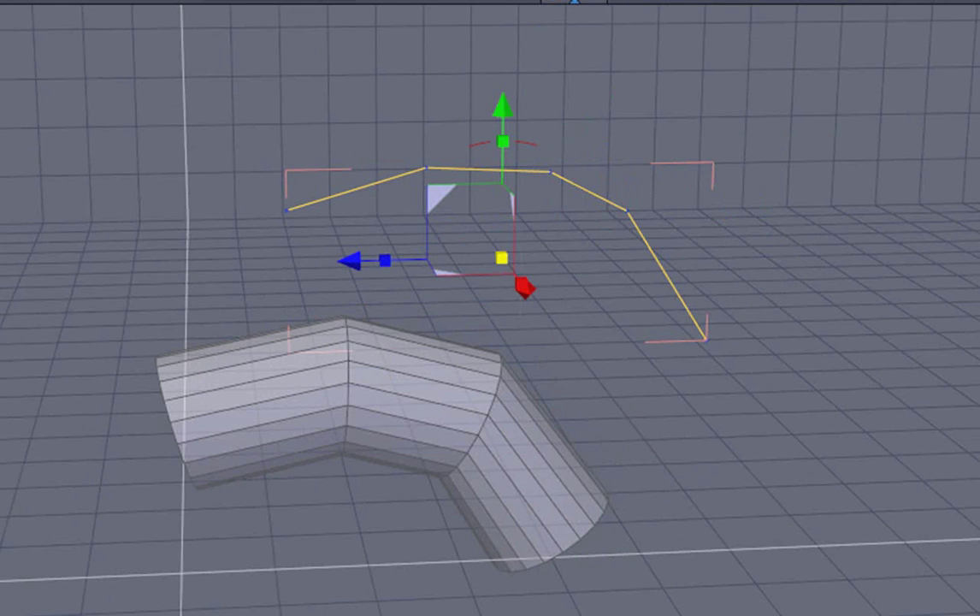
Step: Reshape the Curve1 control by moving its start point outward and down, its middle point slightly down, and its far end point outward and up
left_click(288, 211)
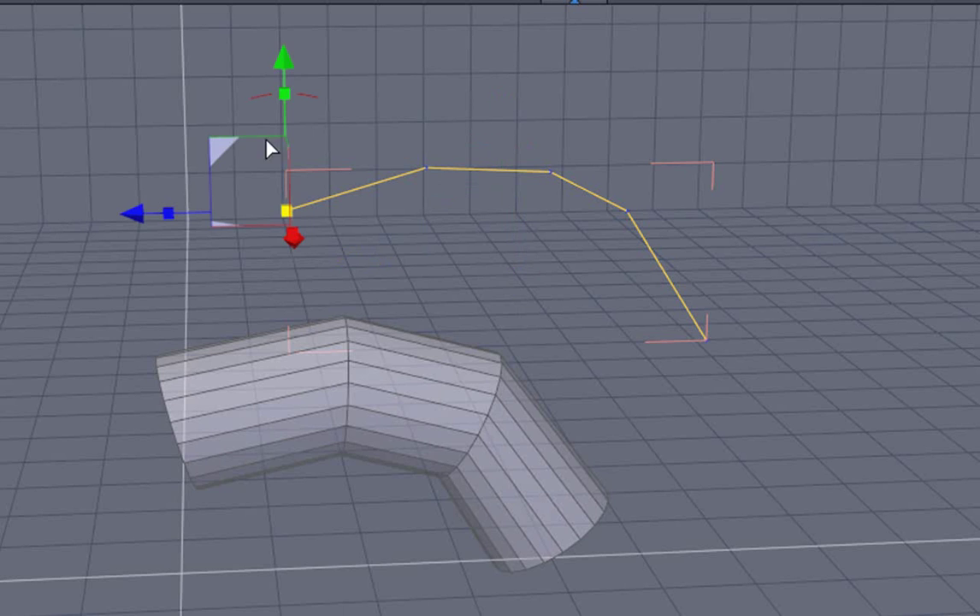
left_click_drag(225, 140, 200, 163)
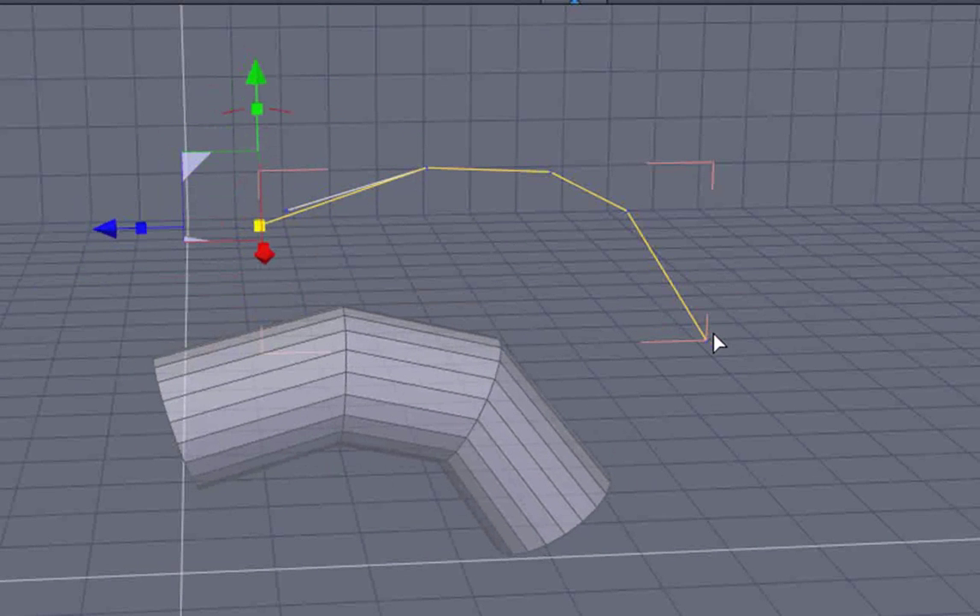
scroll(252, 223, "up", 4)
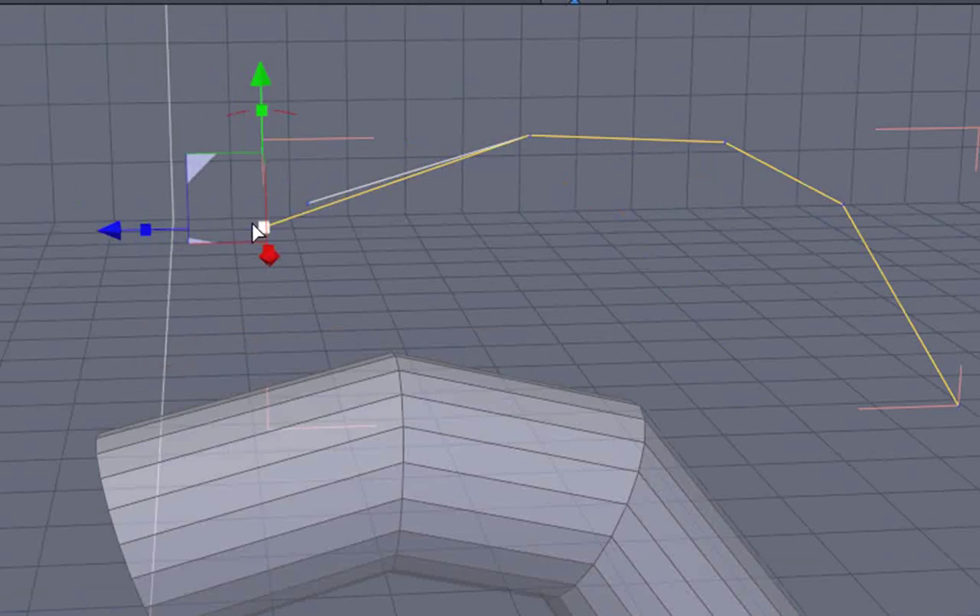
scroll(253, 223, "down", 3)
left_click(586, 164)
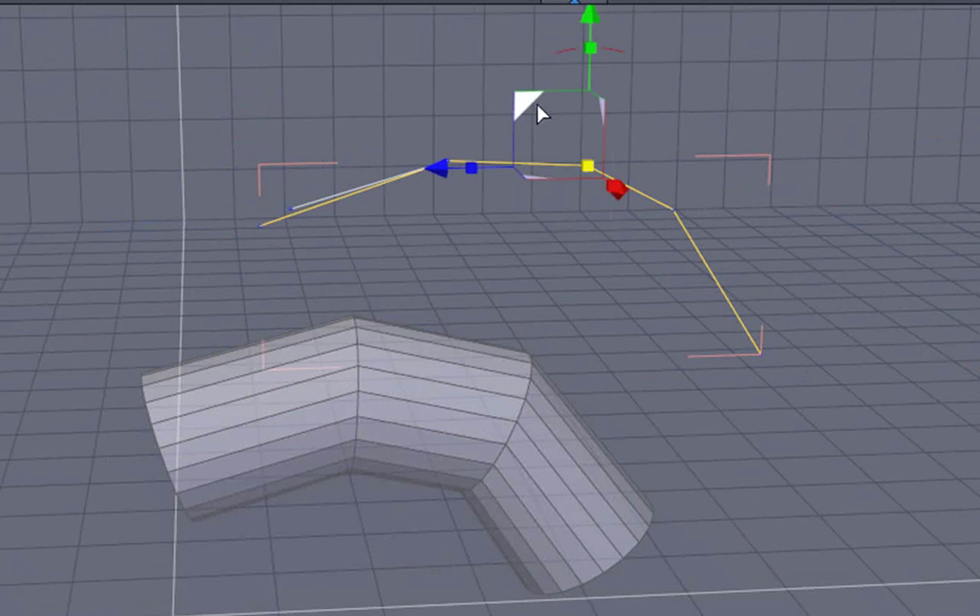
mouse_move(532, 100)
left_mouse_down()
mouse_move(547, 6)
mouse_move(525, 124)
mouse_move(544, 29)
mouse_move(532, 120)
left_mouse_up()
left_click(761, 354)
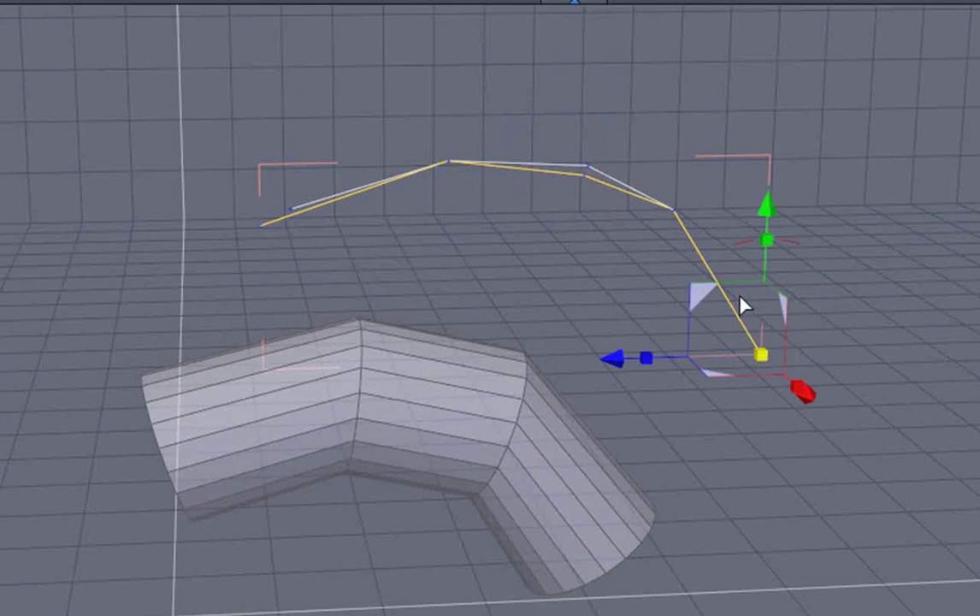
left_click_drag(703, 312, 728, 297)
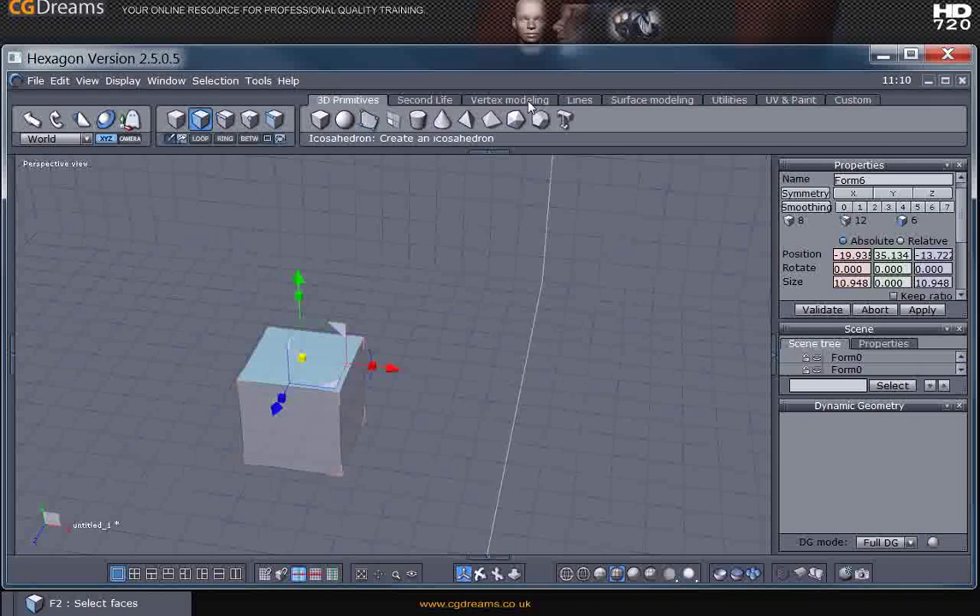
Step: Sweep the cube's top face through several sections into an arch that curves over and back down, and validate it
left_click(476, 100)
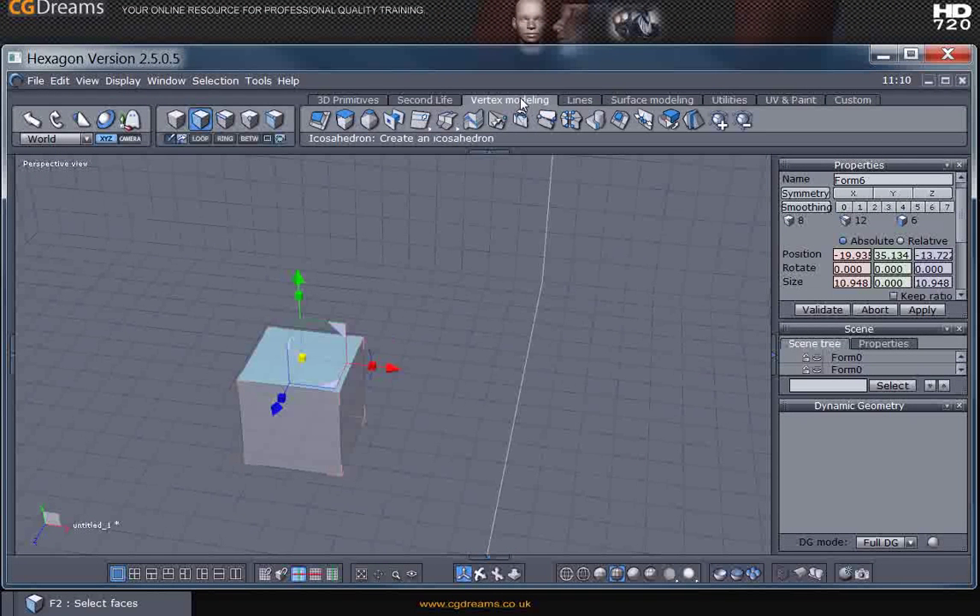
left_click(353, 121)
scroll(315, 248, "down", 3)
middle_click_drag(320, 272, 316, 320)
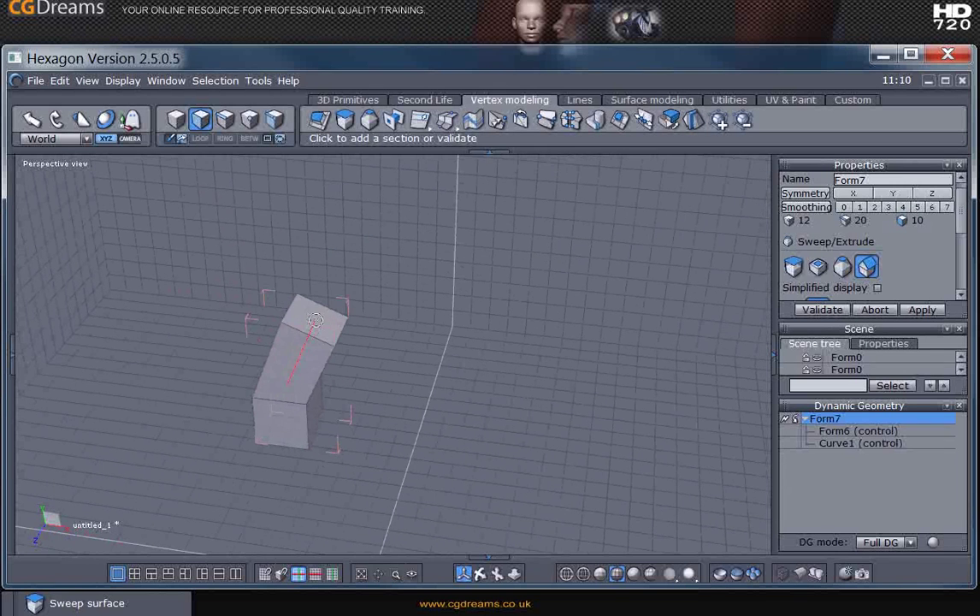
mouse_move(315, 320)
left_mouse_down()
mouse_move(301, 335)
mouse_move(380, 265)
mouse_move(459, 248)
mouse_move(548, 274)
mouse_move(602, 310)
mouse_move(684, 469)
mouse_move(749, 393)
left_mouse_up()
left_click(834, 317)
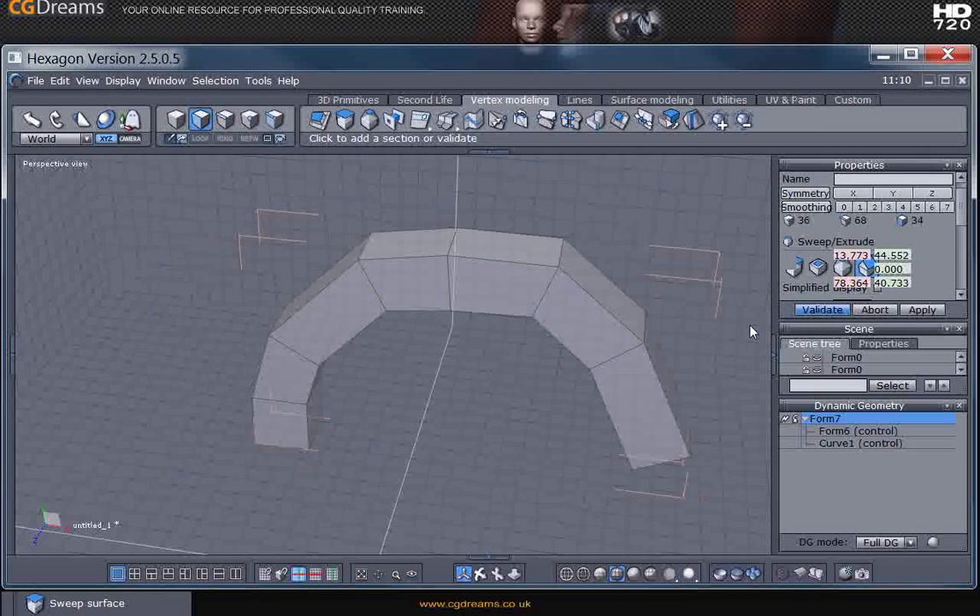
Step: Select the Curve1 control and lower its third point slightly to reshape the rising side of the arch
scroll(487, 393, "down", 3)
middle_click_drag(472, 423, 391, 415)
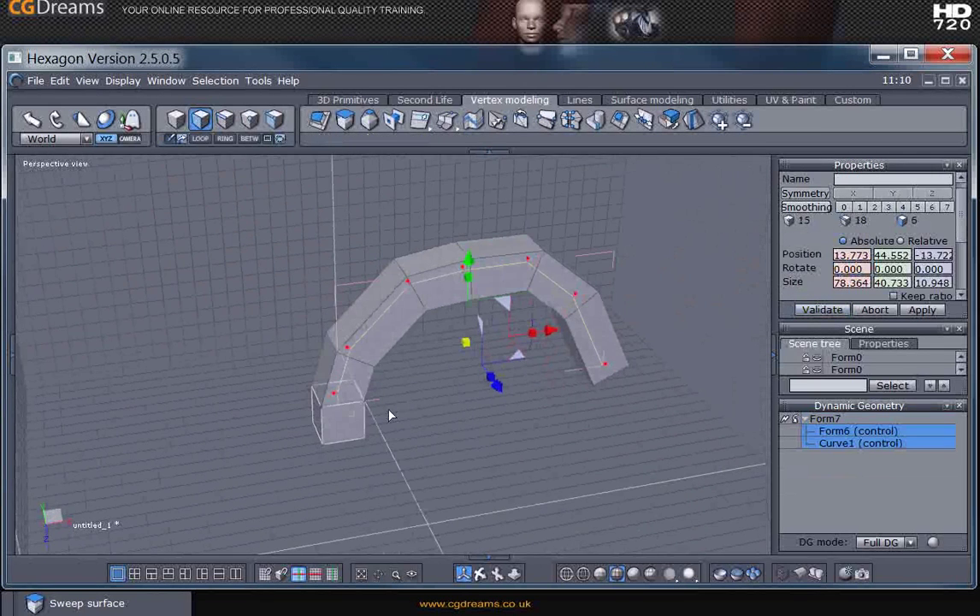
scroll(354, 379, "up", 4)
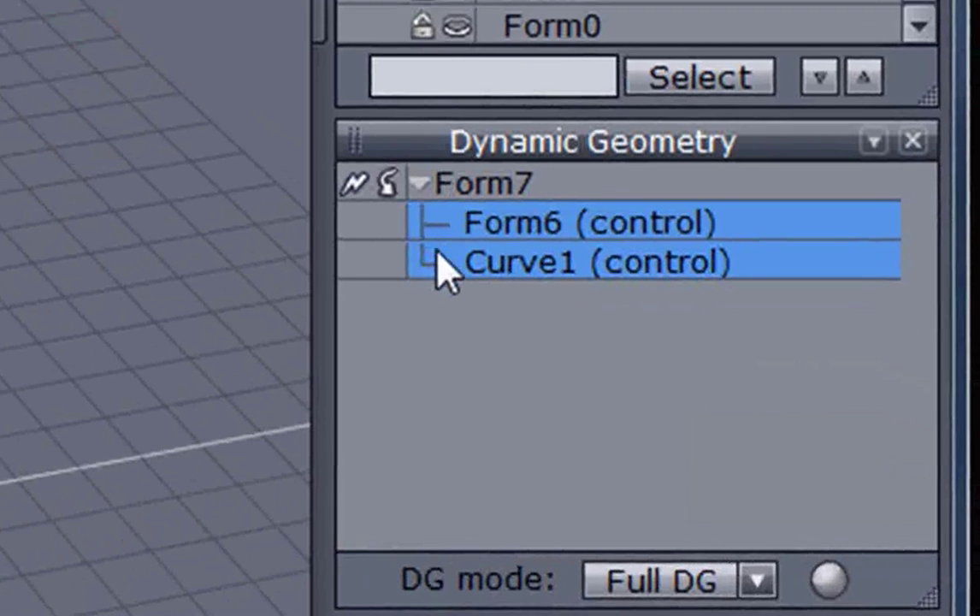
left_click(446, 266)
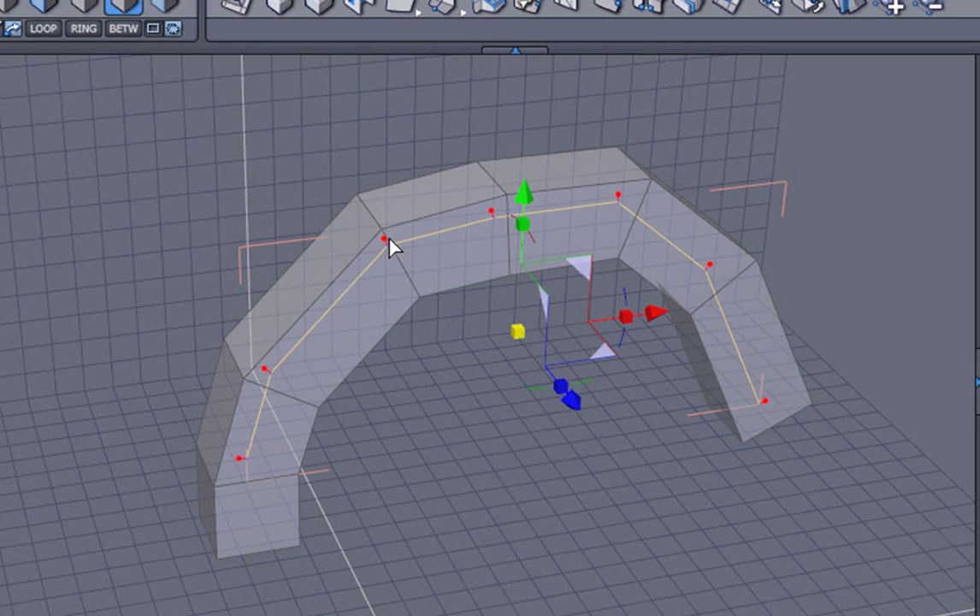
scroll(389, 233, "up", 3)
left_click(389, 233)
left_click_drag(444, 156, 428, 219)
scroll(428, 219, "down", 3)
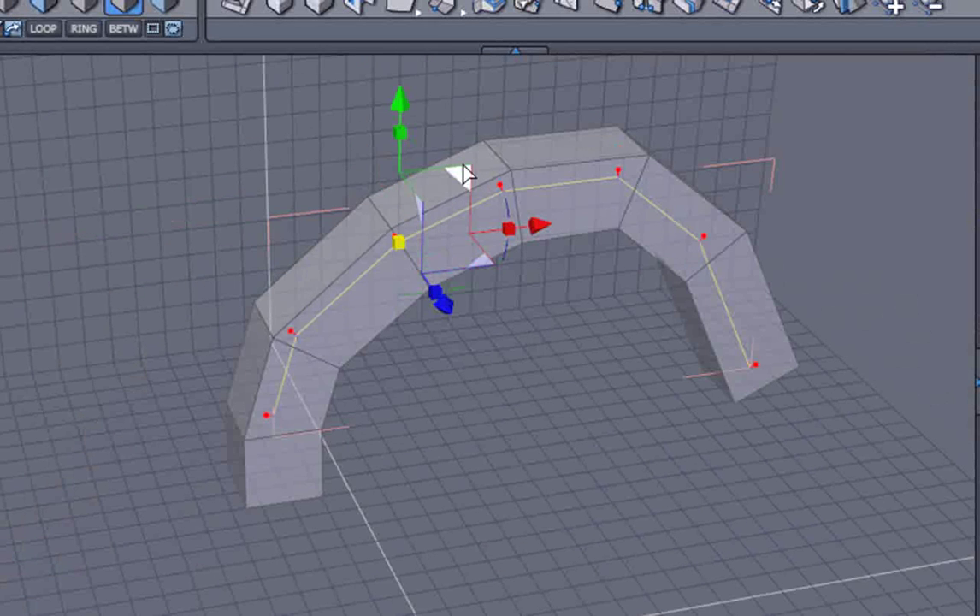
Step: Try pulling the third point of Curve1 far up and outward, and undo the move
left_click_drag(465, 177, 368, 95)
key("ctrl+z")
middle_click_drag(641, 470, 648, 527)
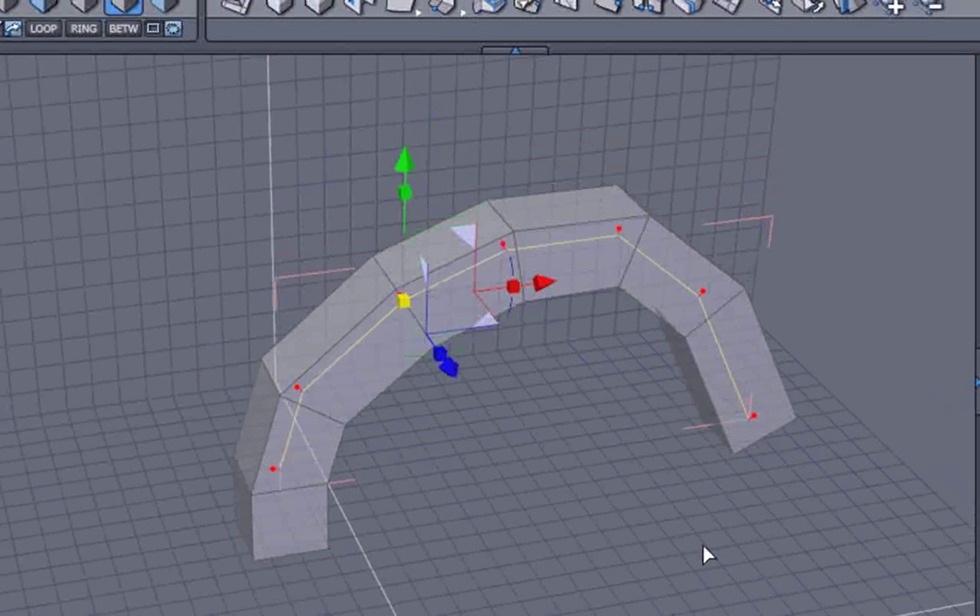
Step: Select the whole Curve1 control and move it clear of the arch so its points are easier to reach
left_click(289, 523)
left_click(351, 345)
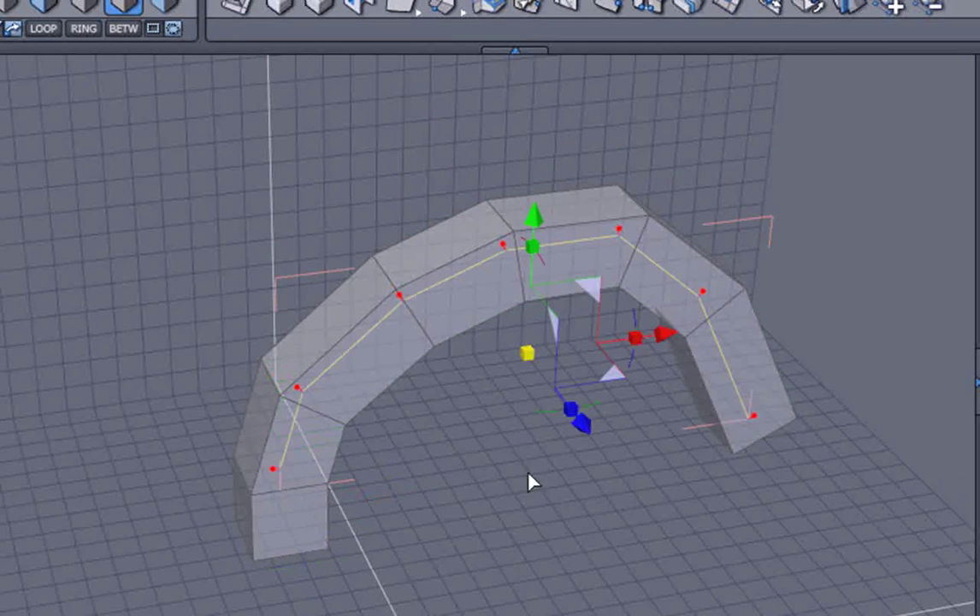
middle_click_drag(440, 489, 460, 243)
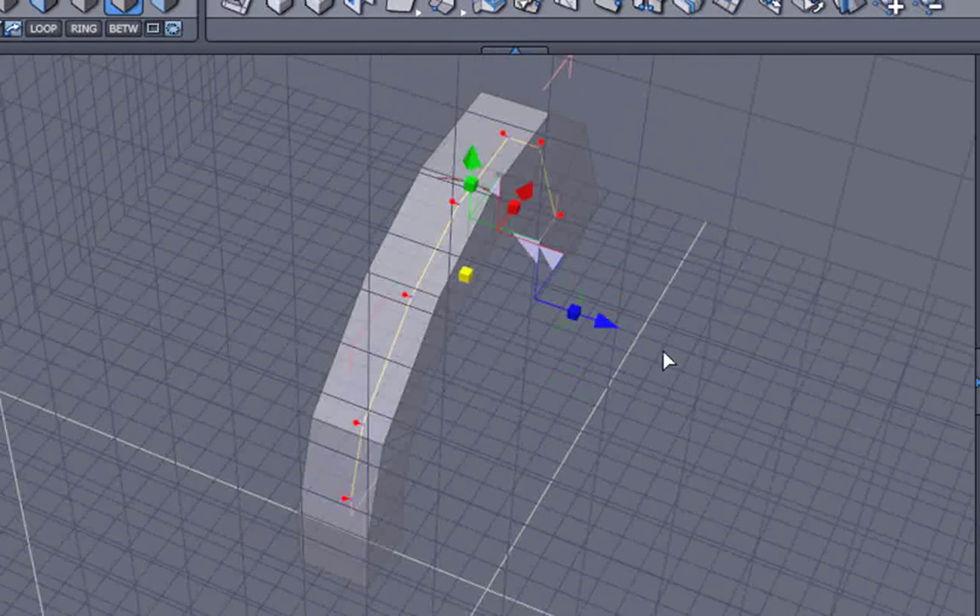
left_click_drag(667, 360, 600, 313, "alt")
key("a")
middle_click_drag(536, 504, 611, 240)
Step: Try raising the upper point of the offset control curve, and undo the move
left_click(418, 170)
left_click_drag(482, 109, 498, 36)
key("ctrl+z")
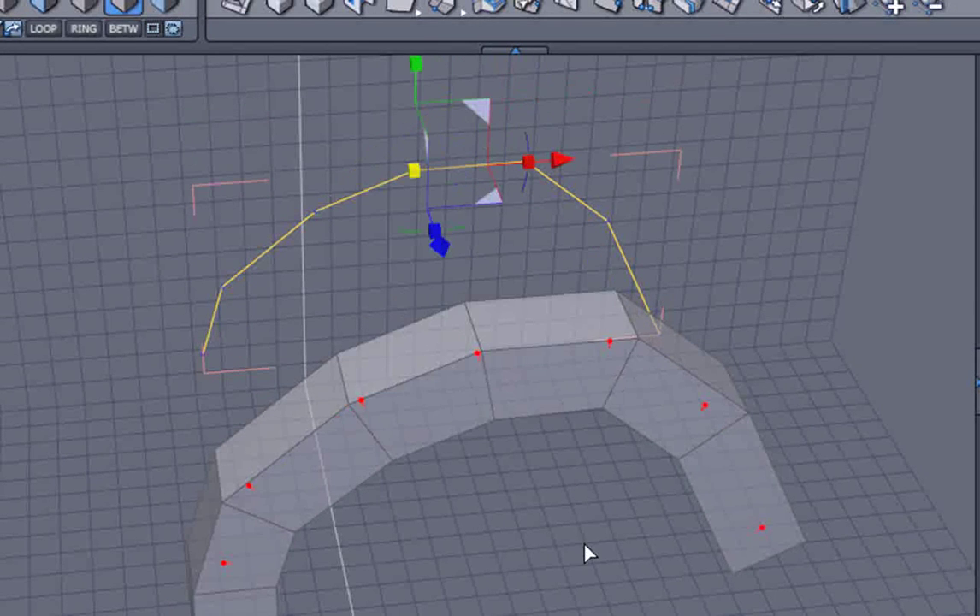
Step: Insert an extra point on one rising and one descending segment of the control curve, and validate the insertion
middle_click_drag(583, 548, 576, 589)
mouse_move(459, 2)
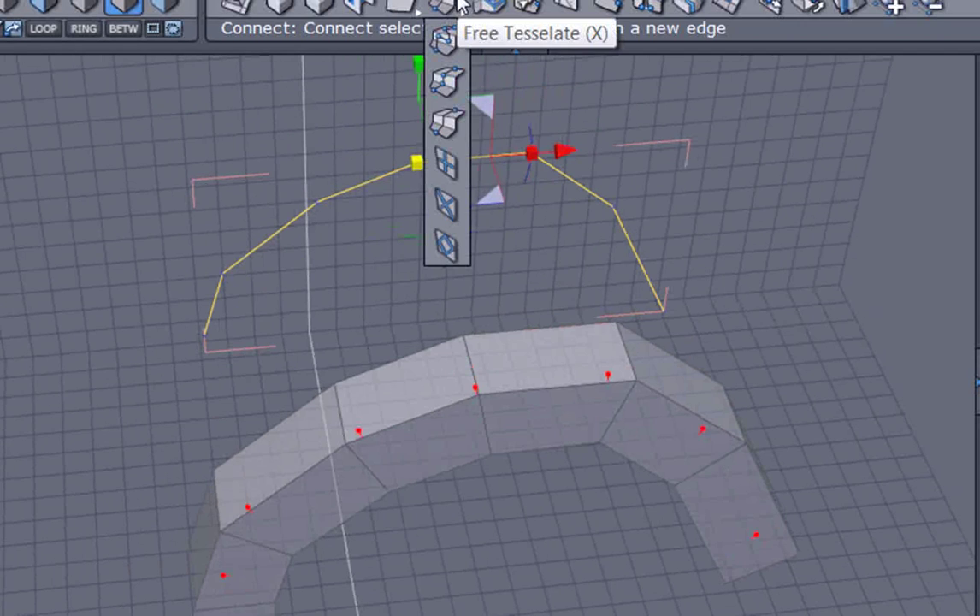
left_click(446, 120)
left_click(363, 182)
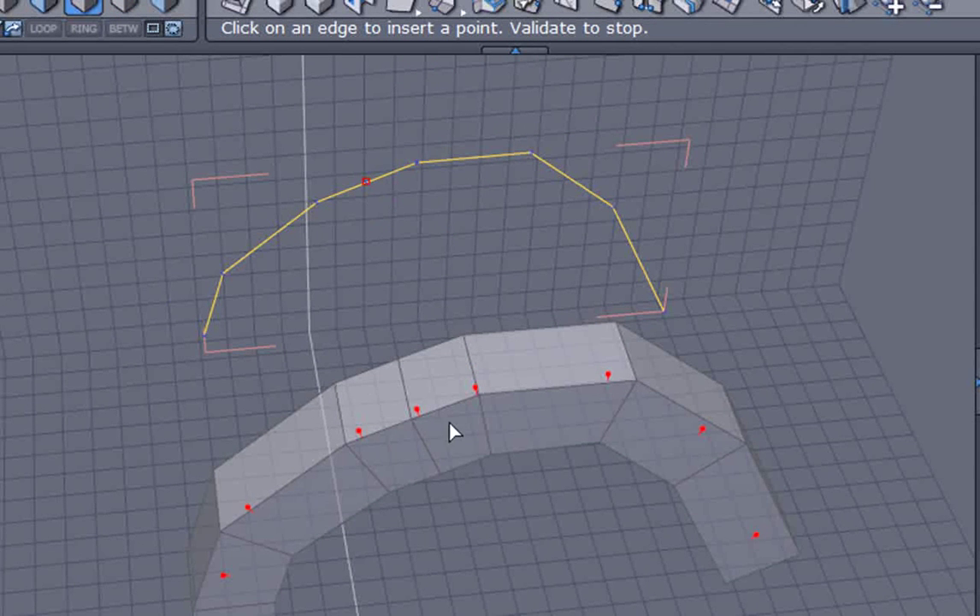
scroll(438, 425, "up", 2)
scroll(432, 428, "down", 2)
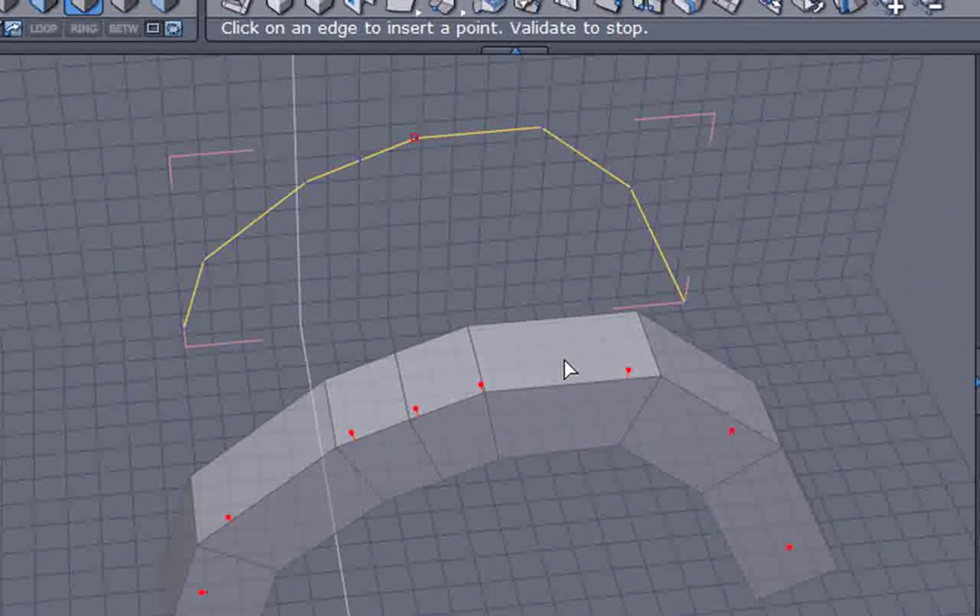
left_click(586, 157)
right_click(721, 168)
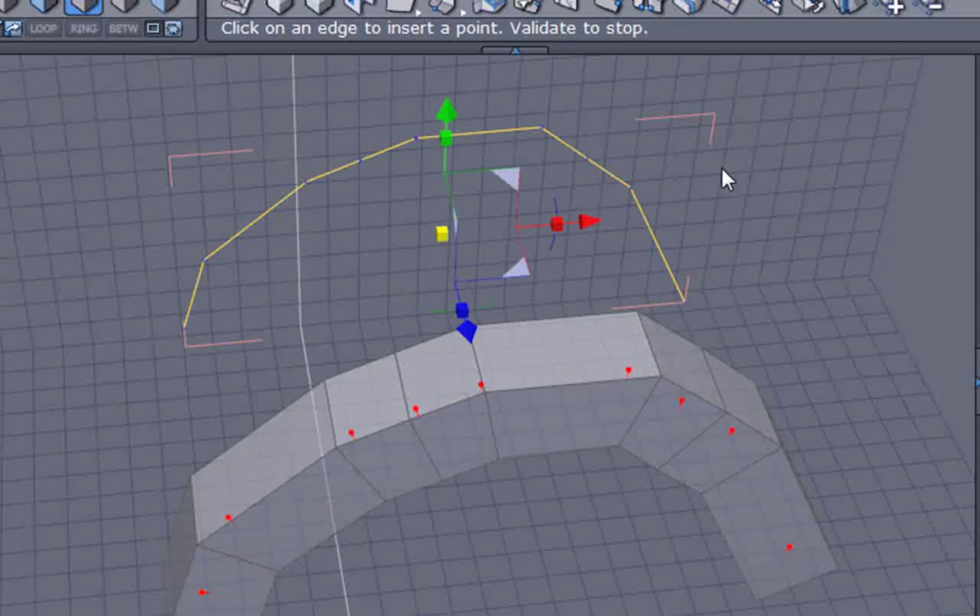
Step: Move the inserted point on the curve's descending side slightly up and outward to bulge the arch there
left_click(588, 159)
middle_click_drag(774, 233, 701, 256)
left_click_drag(626, 198, 634, 177)
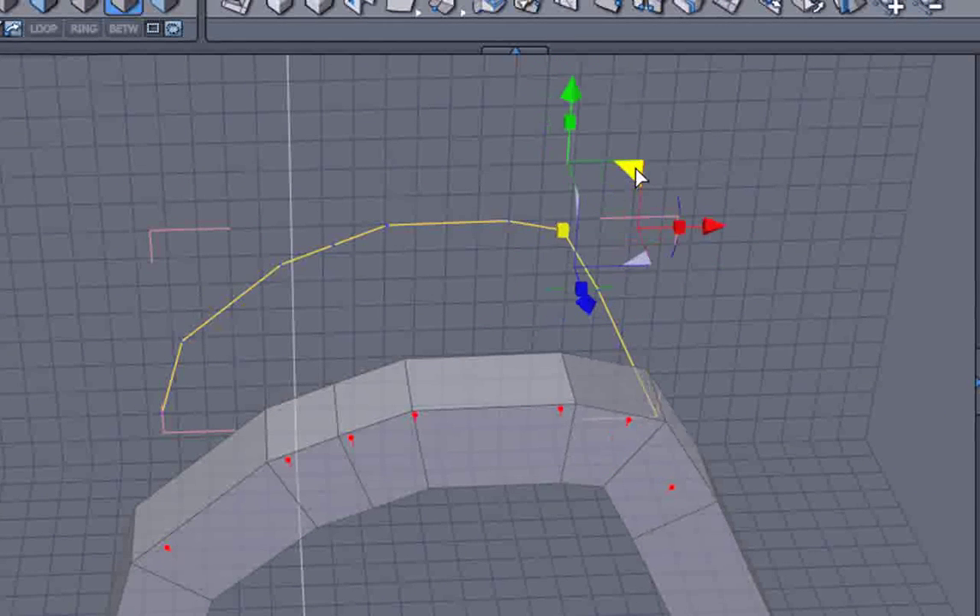
scroll(575, 462, "down", 3)
middle_click_drag(573, 463, 667, 513)
middle_click_drag(737, 496, 534, 426)
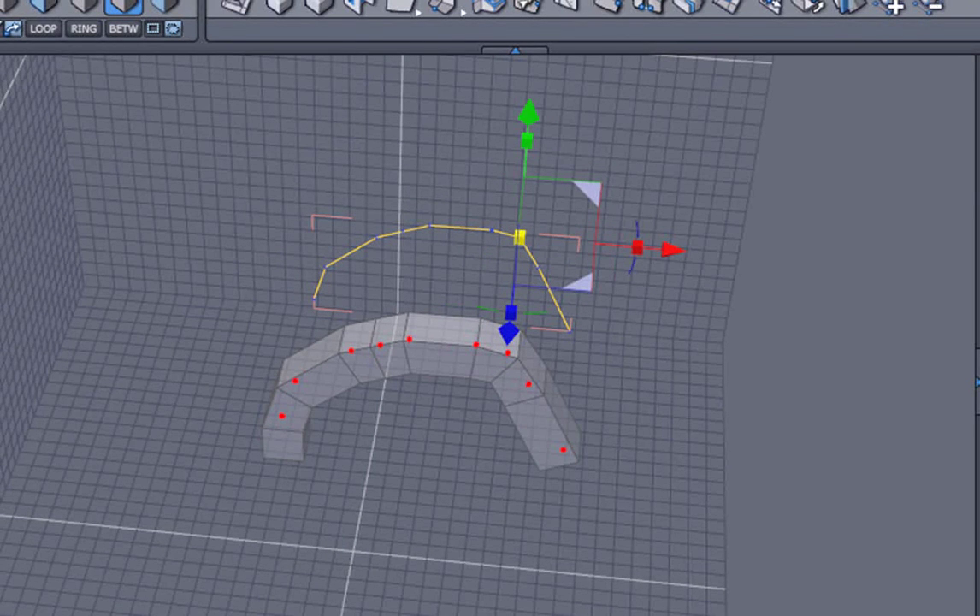
Step: Select the Form6 control at the base of the arch and collapse Form7's dynamic geometry
left_click(285, 443)
mouse_move(693, 521)
middle_mouse_down()
mouse_move(667, 521)
mouse_move(691, 510)
middle_mouse_up()
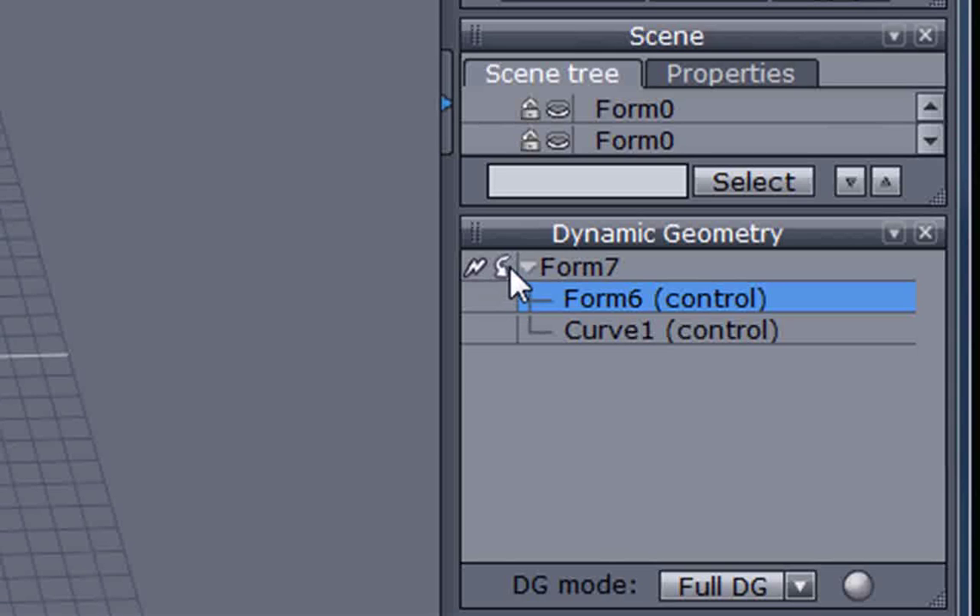
left_click(502, 268)
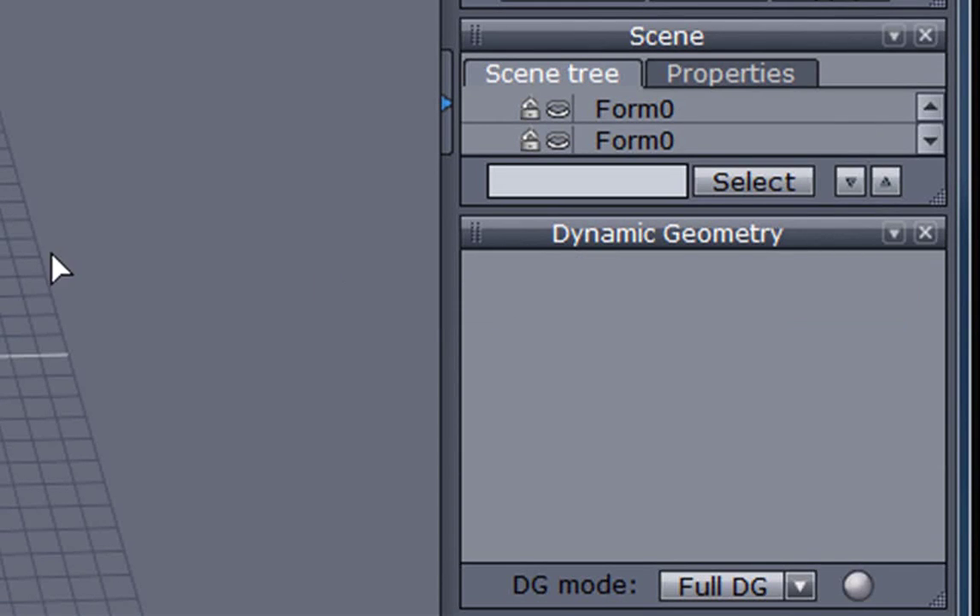
scroll(492, 407, "up", 10)
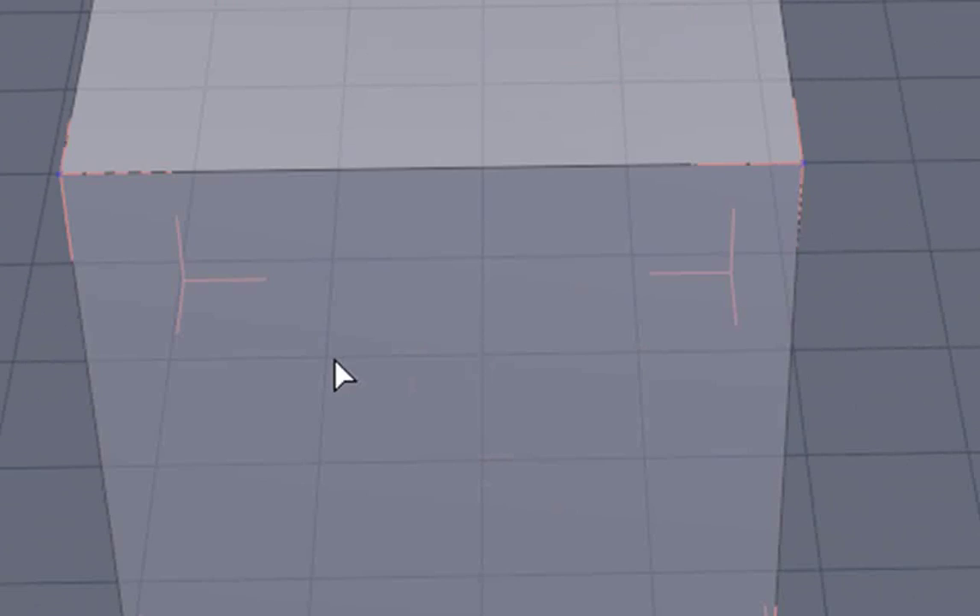
middle_click_drag(334, 356, 899, 415)
scroll(906, 432, "down", 3)
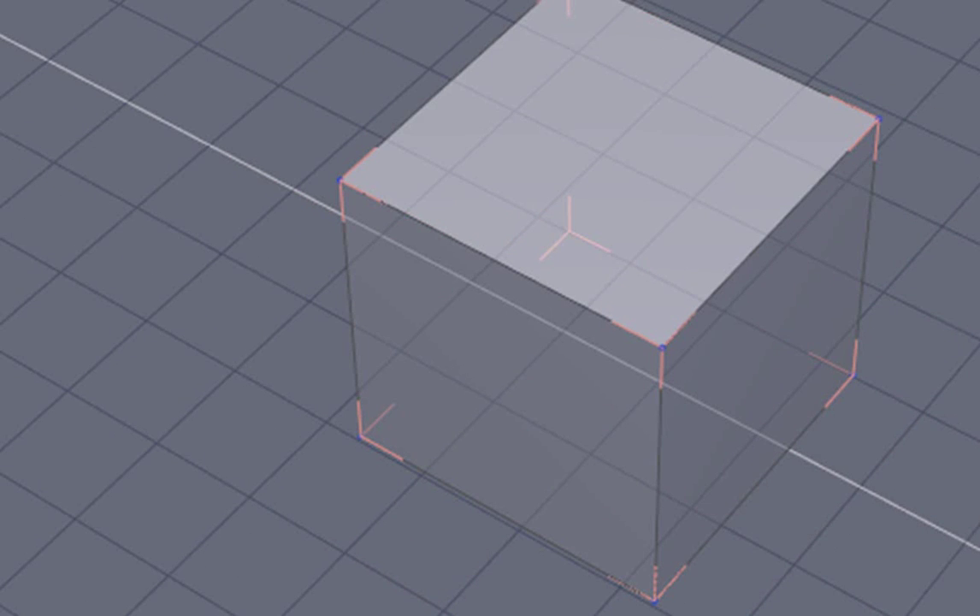
scroll(768, 330, "down", 2)
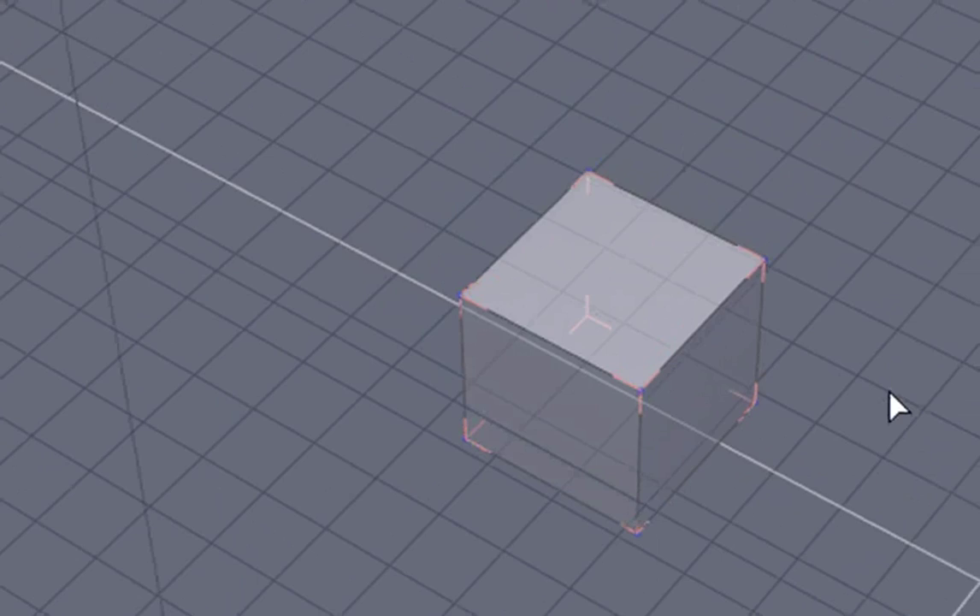